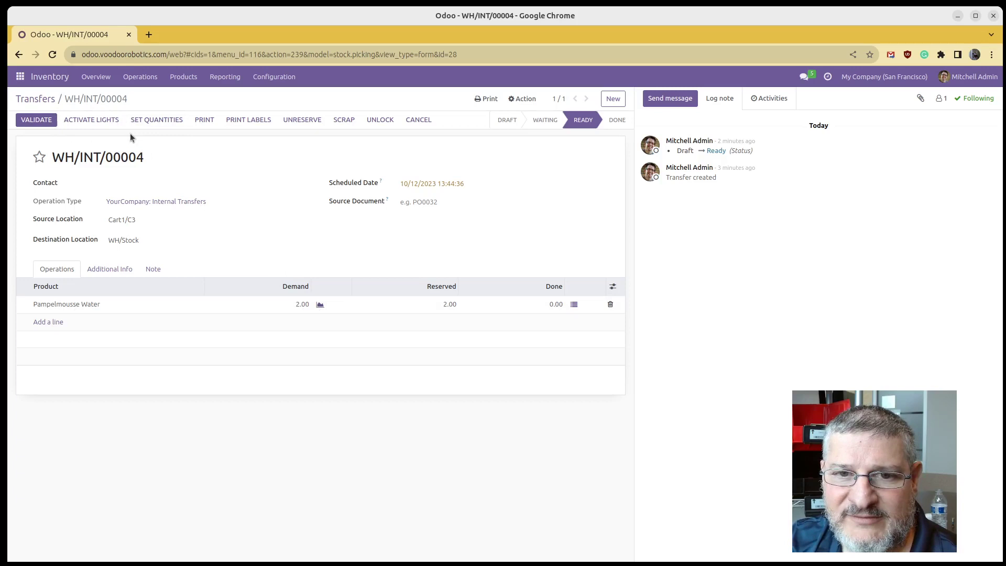
Step: Activate the pick lights for WH/INT/00004, then refresh to show Pampelmousse Water at 2.00 done
left_click(104, 123)
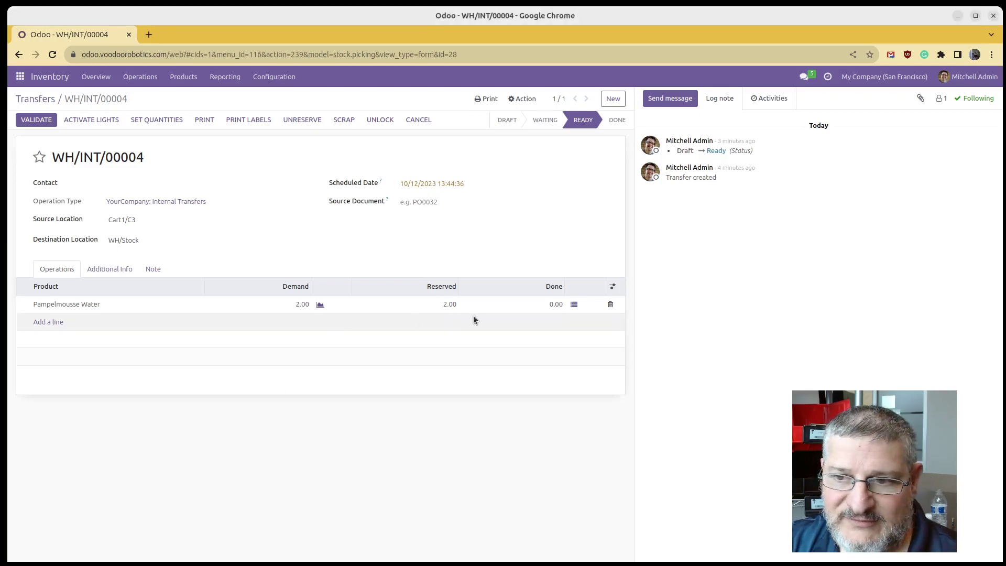
left_click(53, 55)
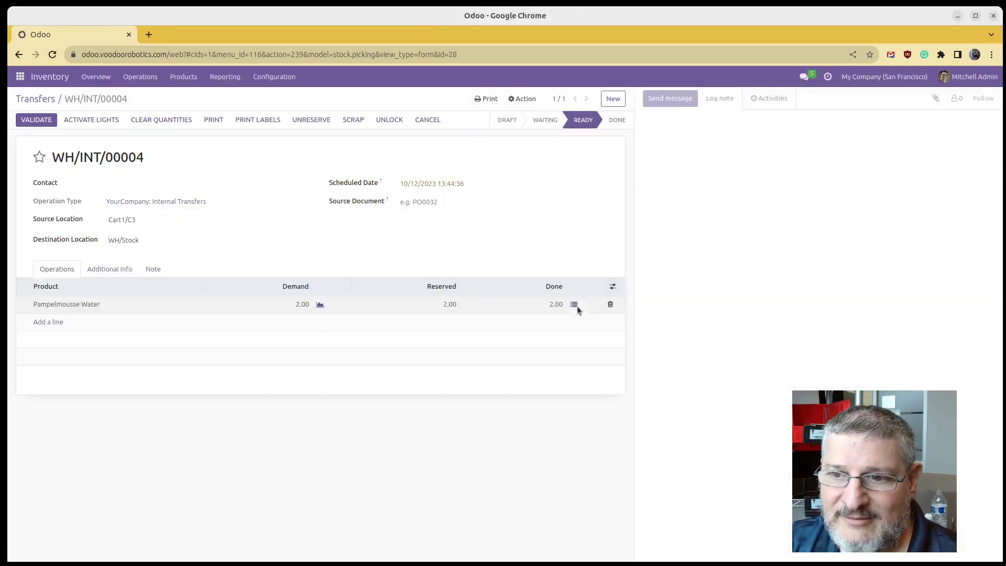